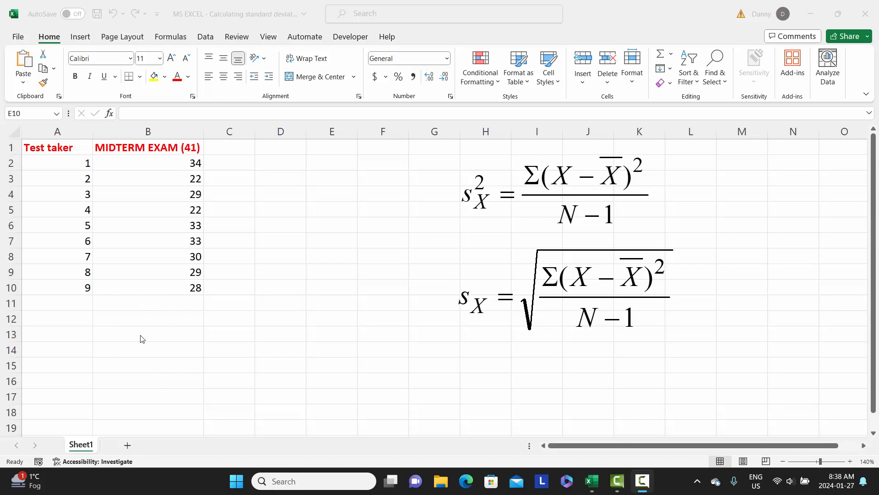
# - Enter the label "Sample size" in cell A12 below the test taker list
pyautogui.click(70, 319)
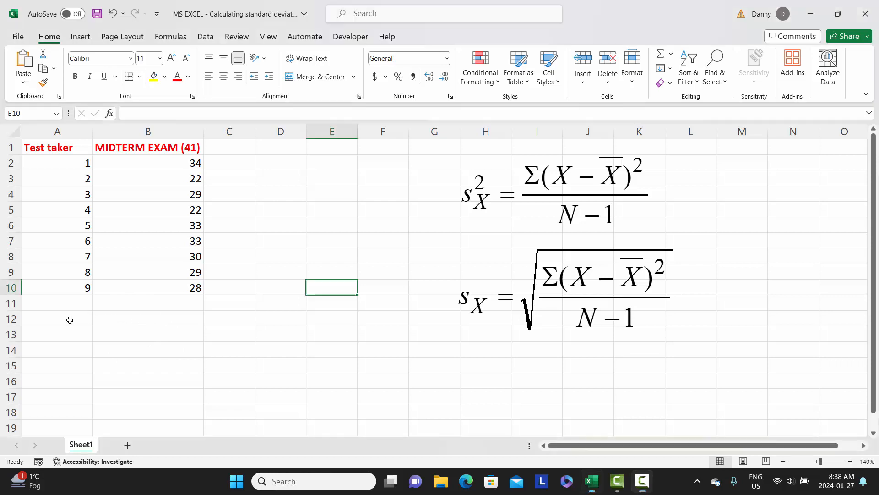
pyautogui.click(72, 316)
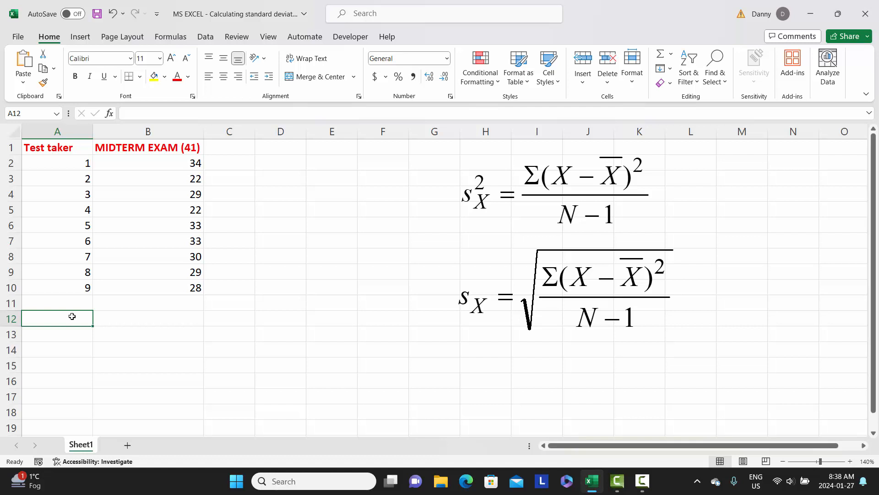
pyautogui.write('Sample s')
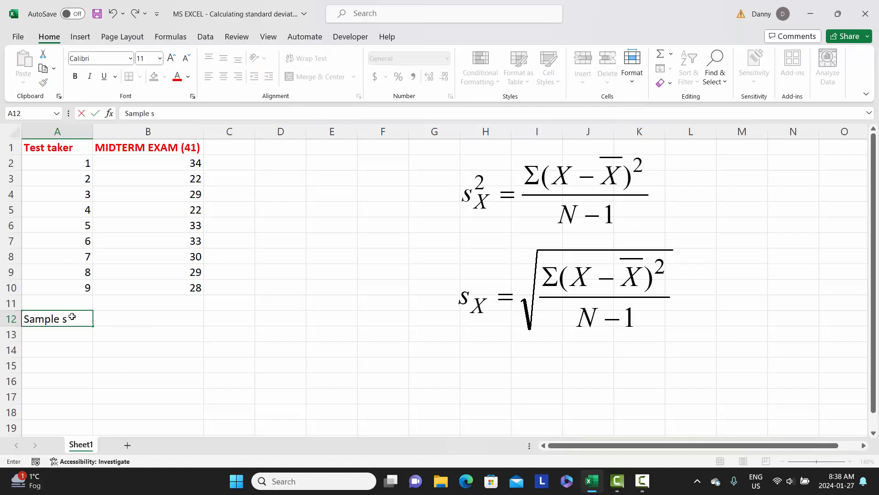
pyautogui.write('ize')
# - Calculate the sample size in cell B12 with the COUNT function over the midterm scores B2:B10
pyautogui.click(143, 321)
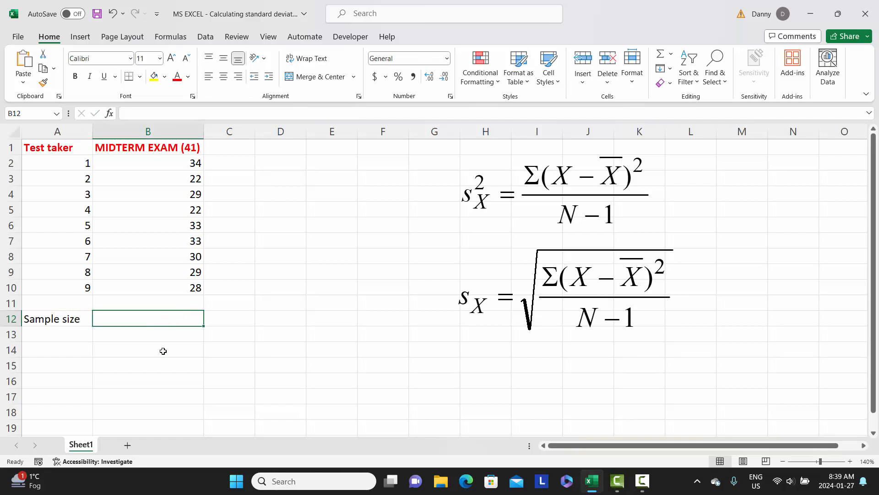
pyautogui.write('=')
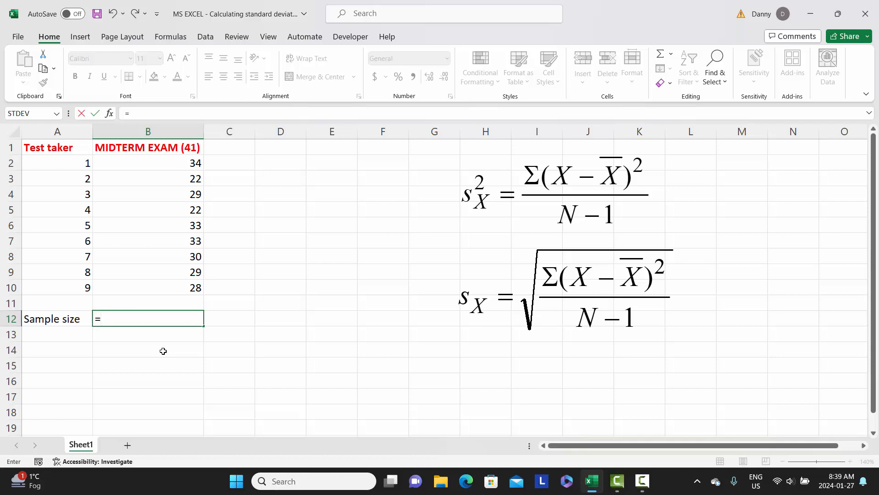
pyautogui.write('cou')
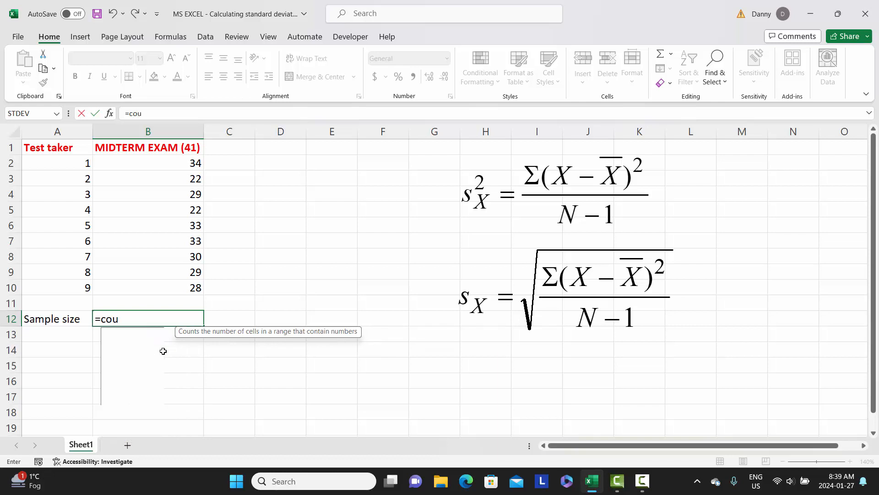
pyautogui.write('nt')
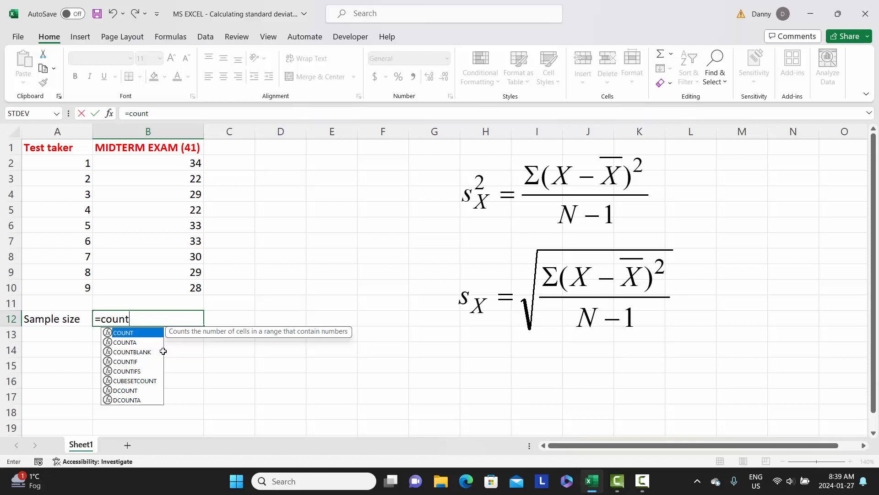
pyautogui.write('(')
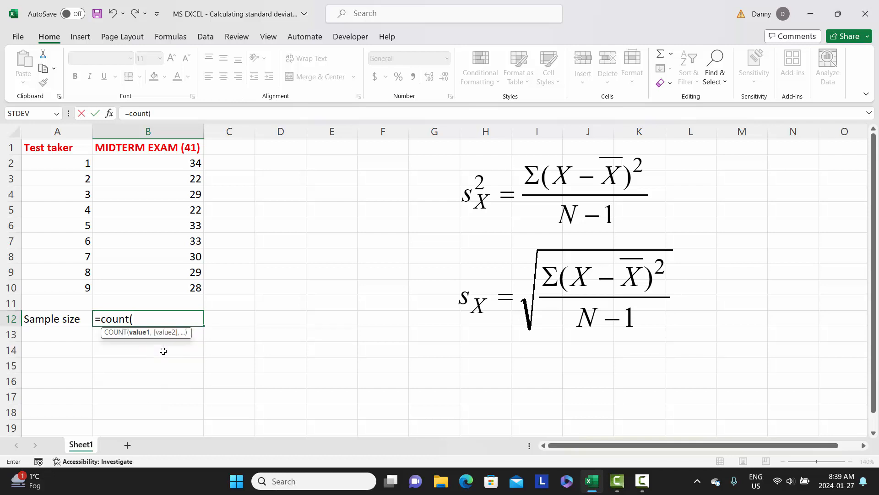
pyautogui.click(177, 163)
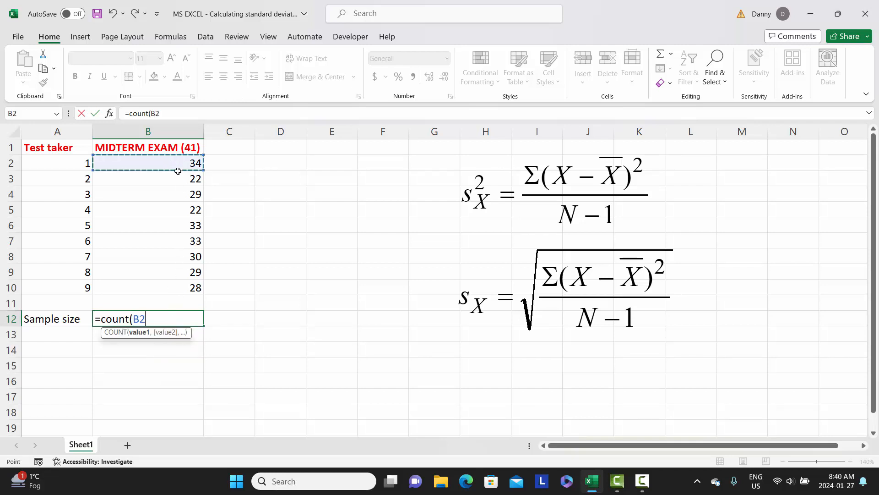
pyautogui.moveTo(178, 170); pyautogui.dragTo(173, 288)
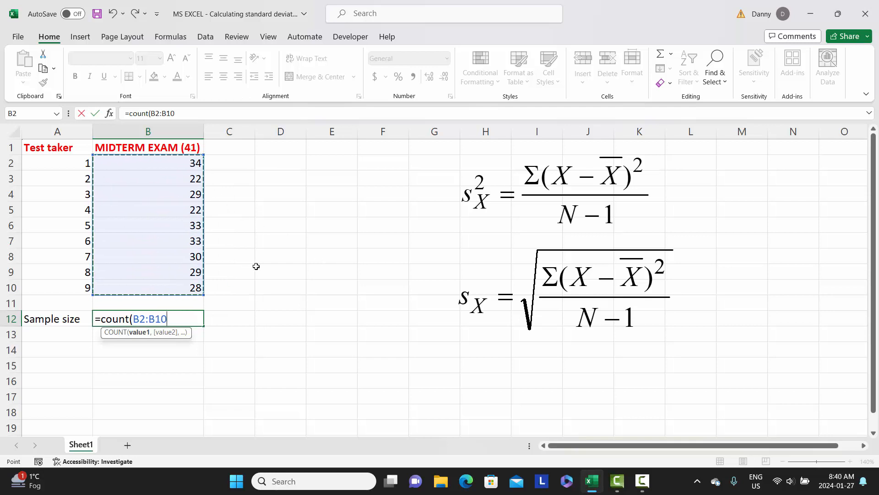
pyautogui.write(')')
pyautogui.press('Return')
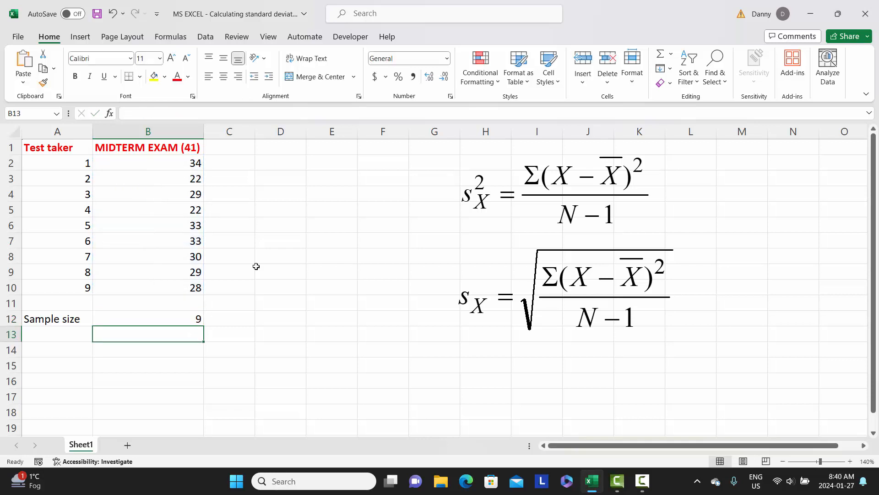
# - Label cell A13 "Mean" and calculate the average of the scores B2:B10 in B13 with the AVERAGE function
pyautogui.click(52, 335)
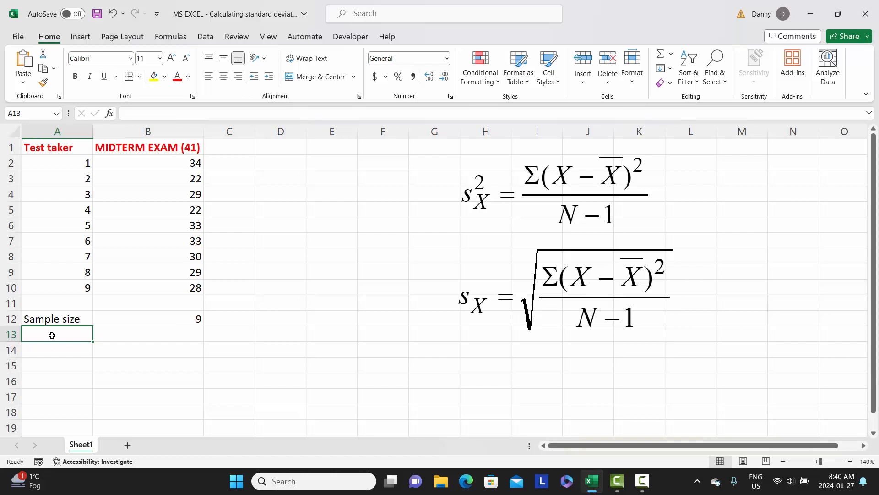
pyautogui.write('Mean')
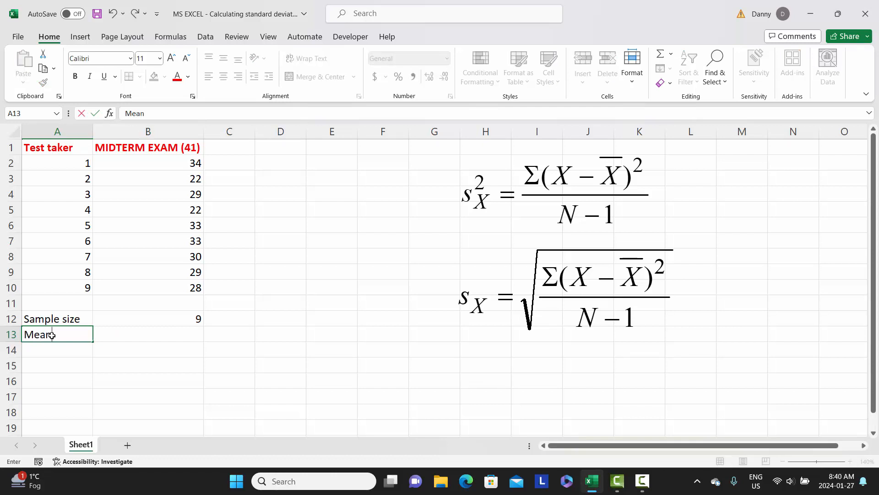
pyautogui.press('Tab')
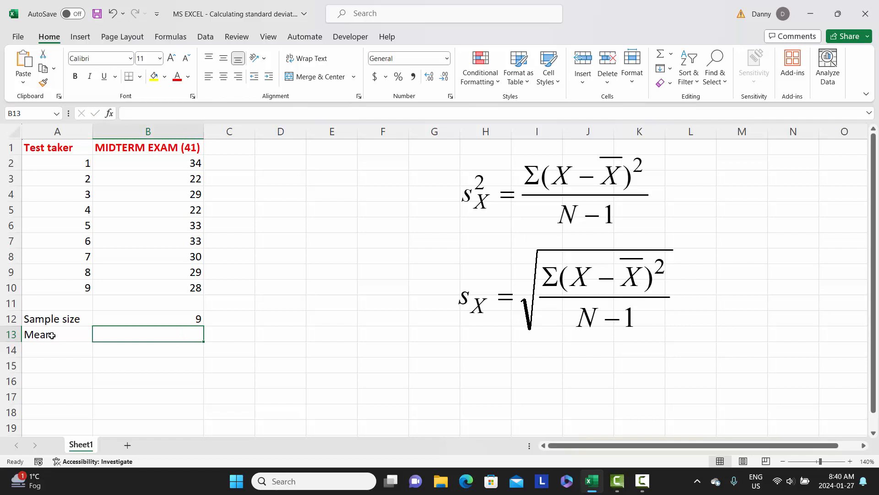
pyautogui.write('=')
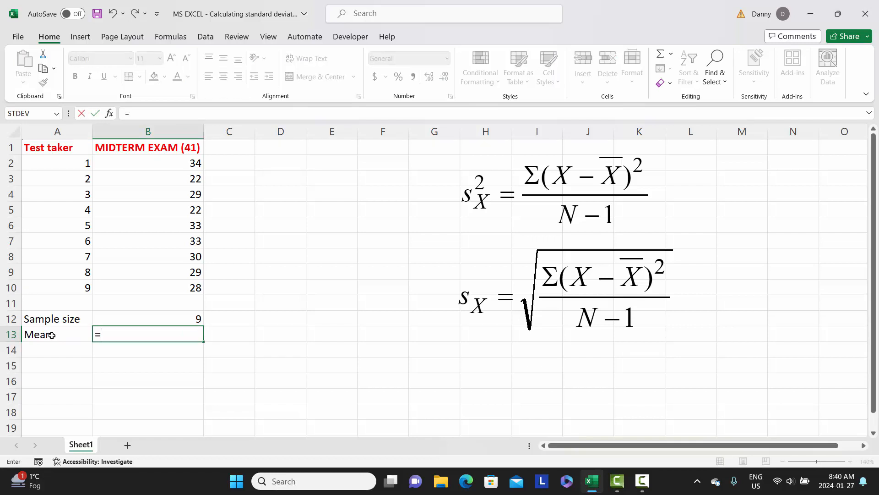
pyautogui.write('average')
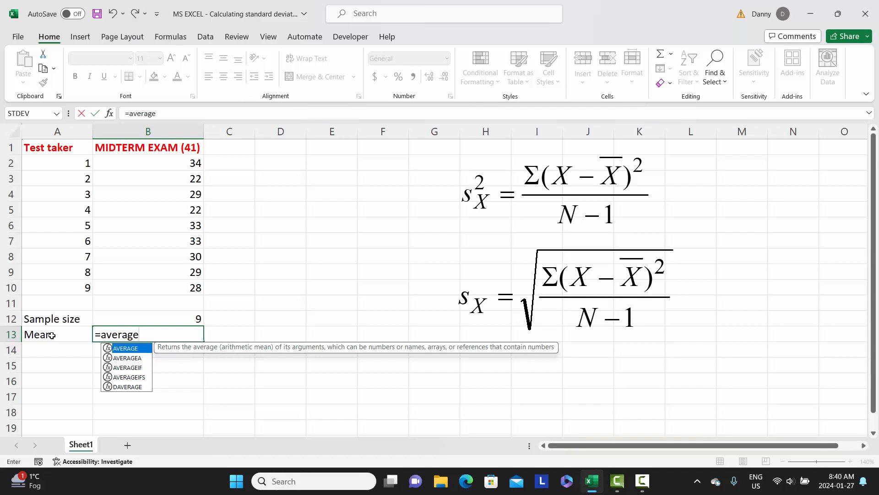
pyautogui.write('(')
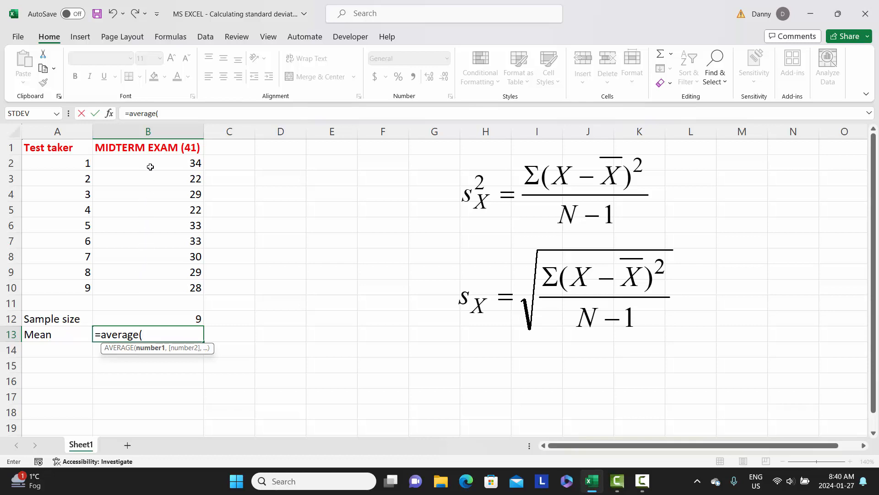
pyautogui.moveTo(151, 160); pyautogui.dragTo(158, 283)
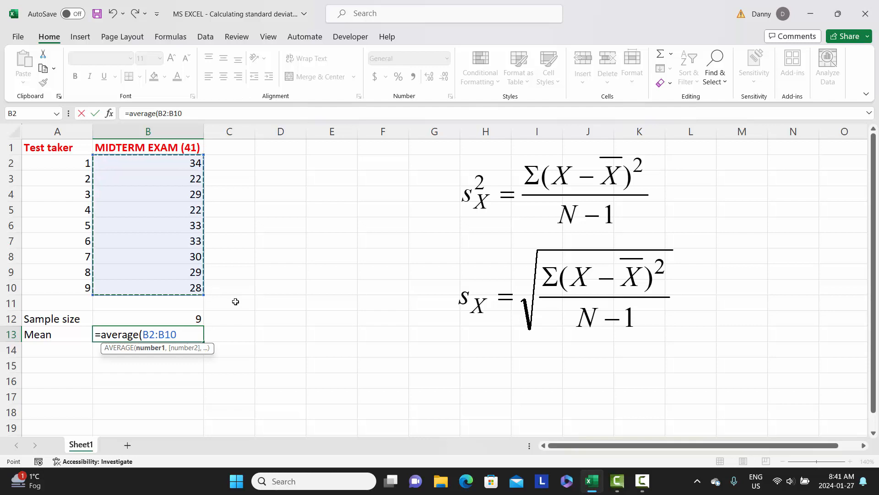
pyautogui.write(')')
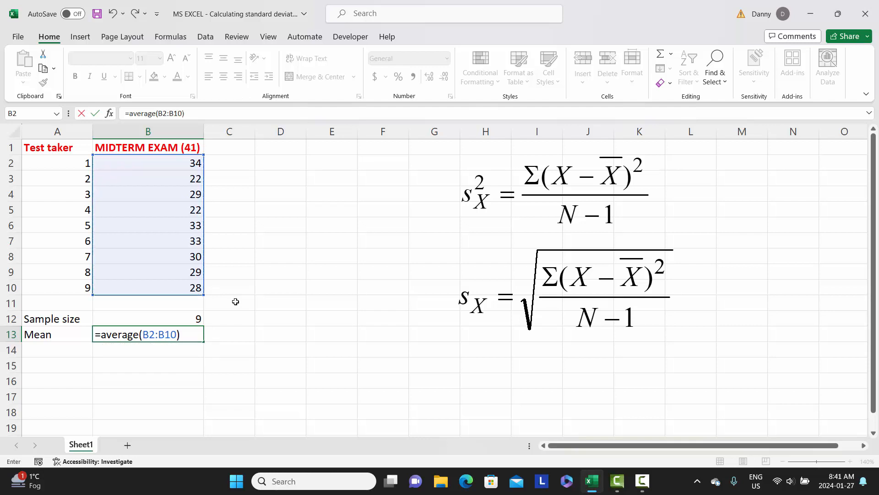
pyautogui.press('Return')
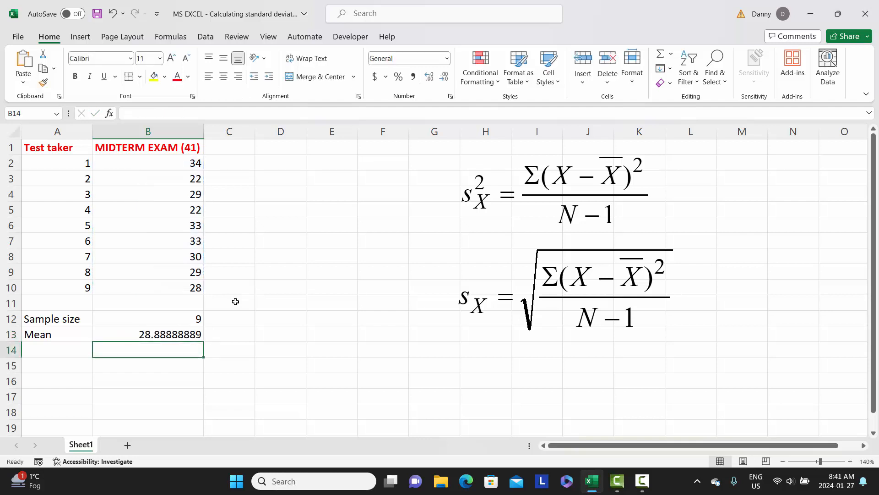
# - Label cell A14 "SD" and calculate the sample standard deviation of B2:B10 in B14 with the STDEV.S function
pyautogui.click(62, 351)
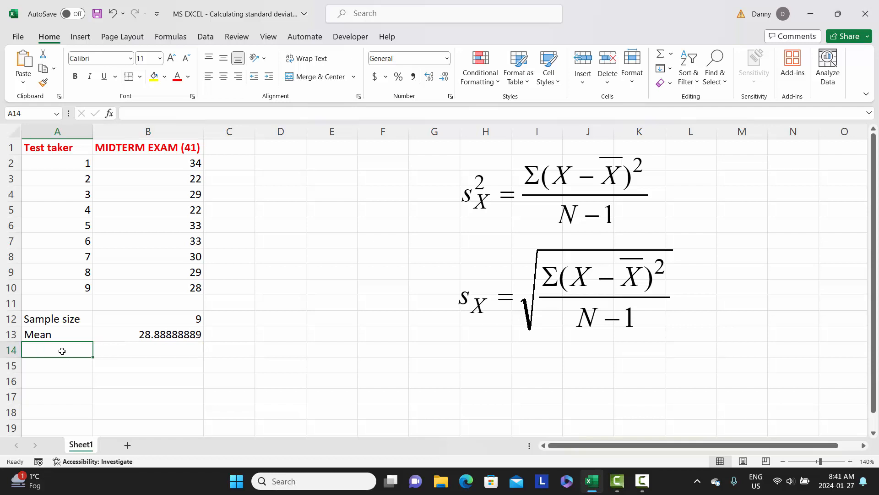
pyautogui.write('SD')
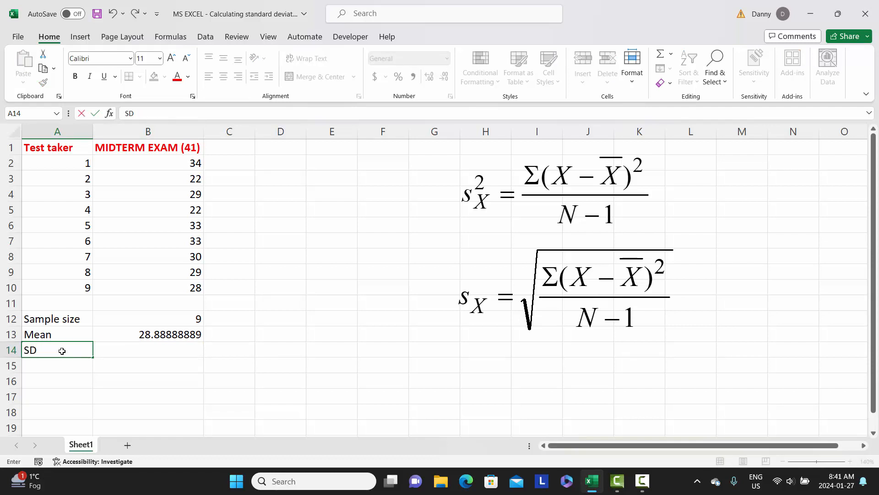
pyautogui.press('Tab')
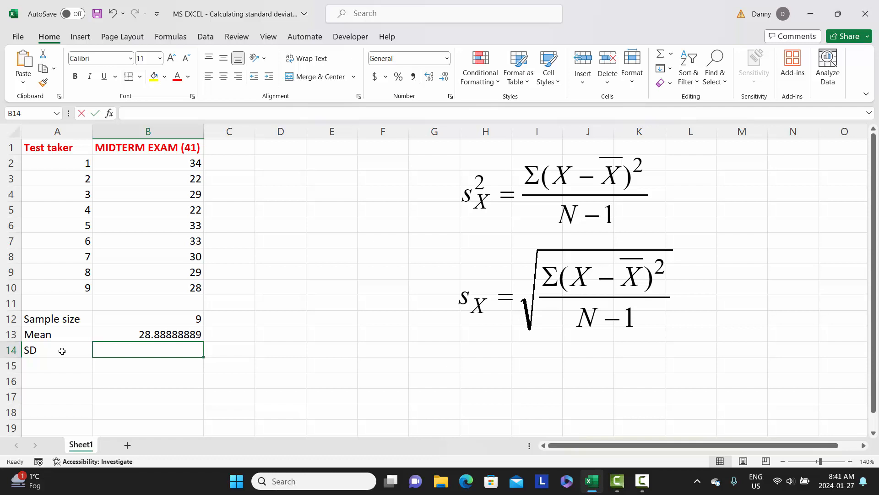
pyautogui.write('=')
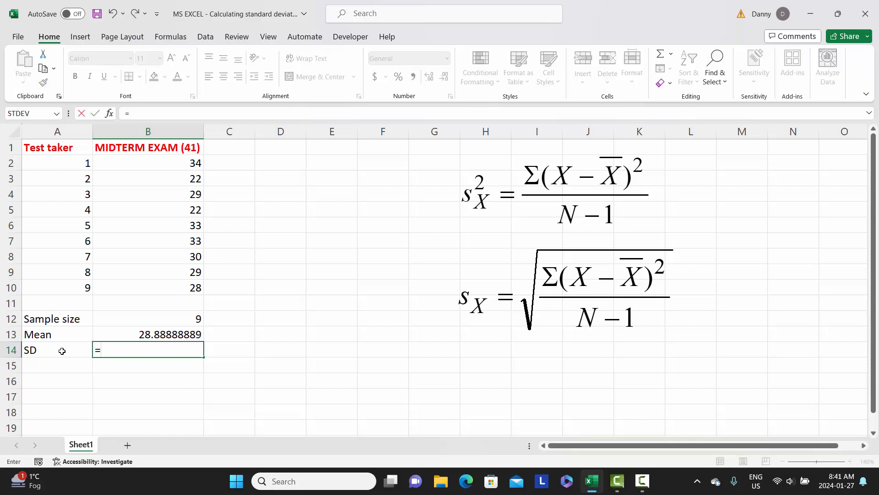
pyautogui.write('s')
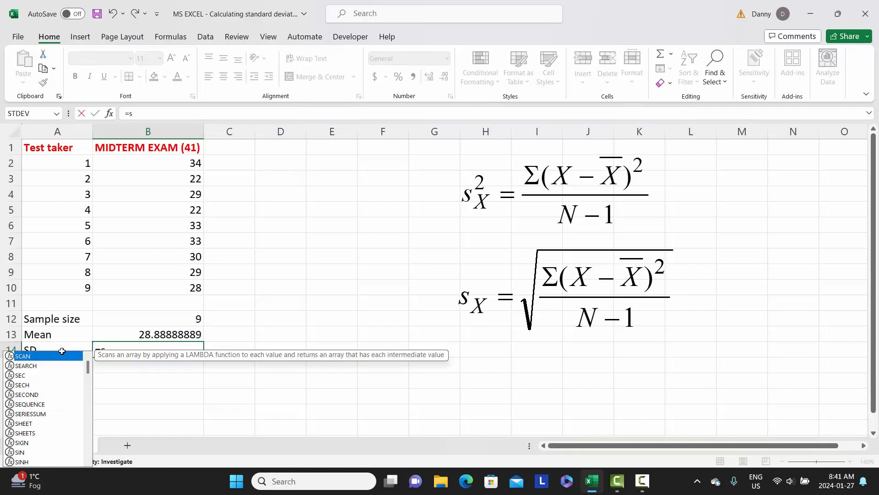
pyautogui.write('tdev')
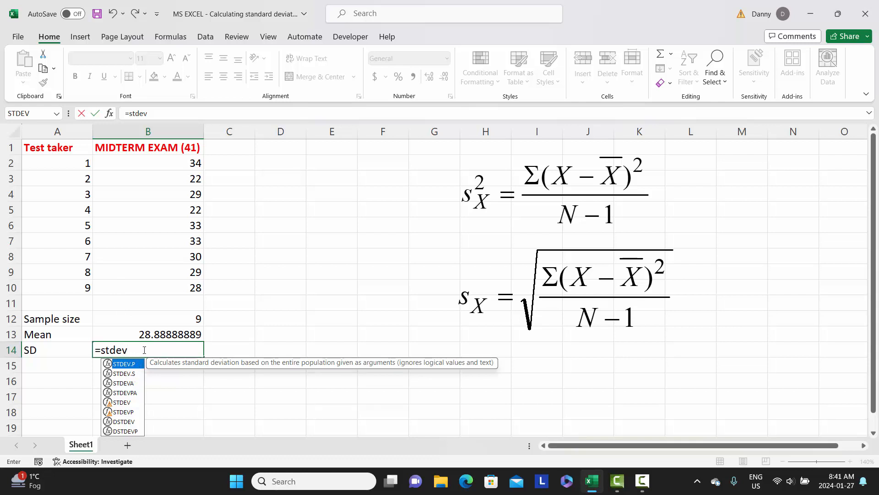
pyautogui.write('.s')
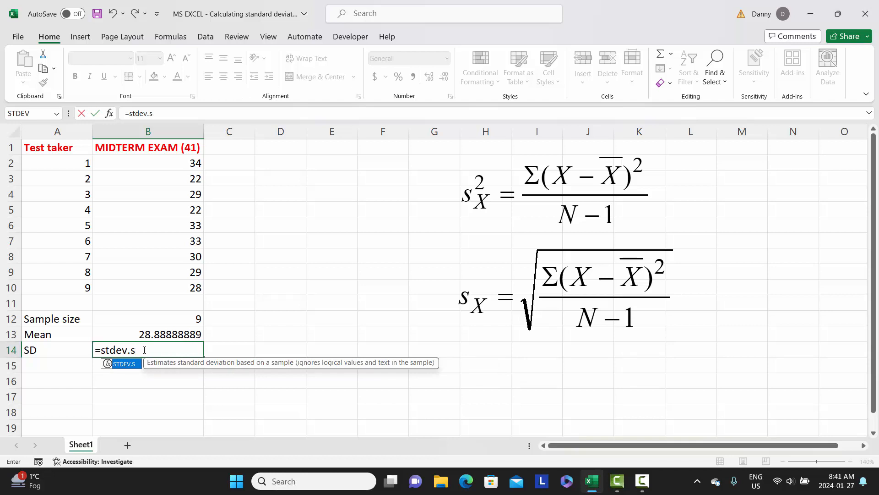
pyautogui.write('(')
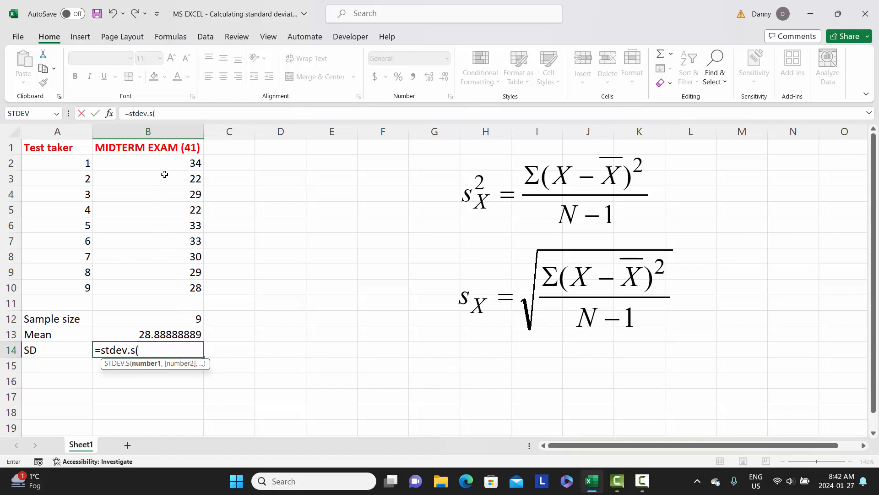
pyautogui.moveTo(165, 161); pyautogui.dragTo(168, 292)
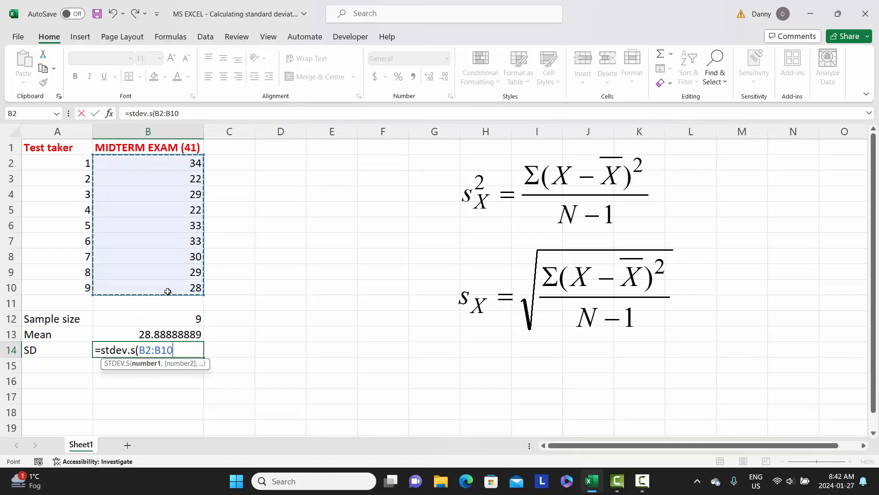
pyautogui.write(')')
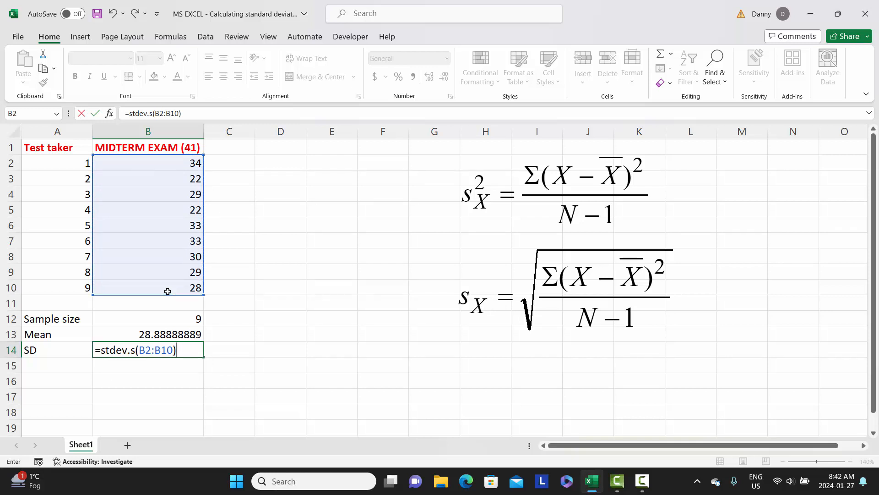
pyautogui.press('Return')
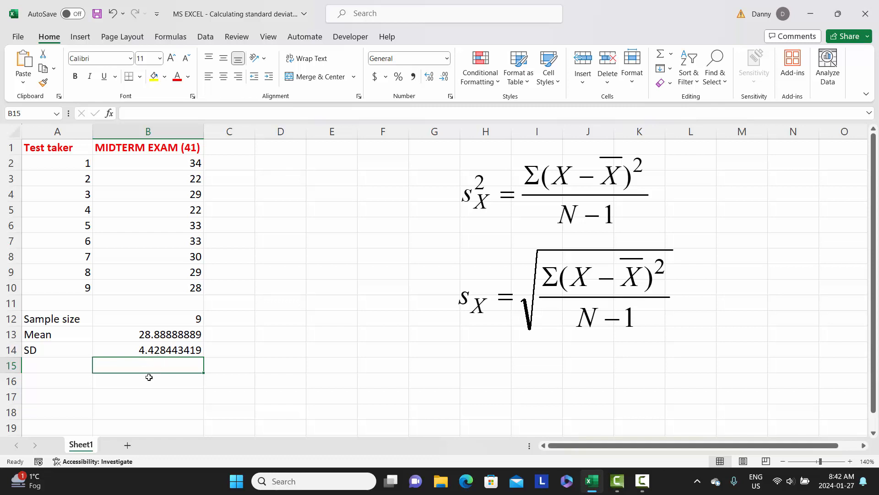
pyautogui.click(145, 349)
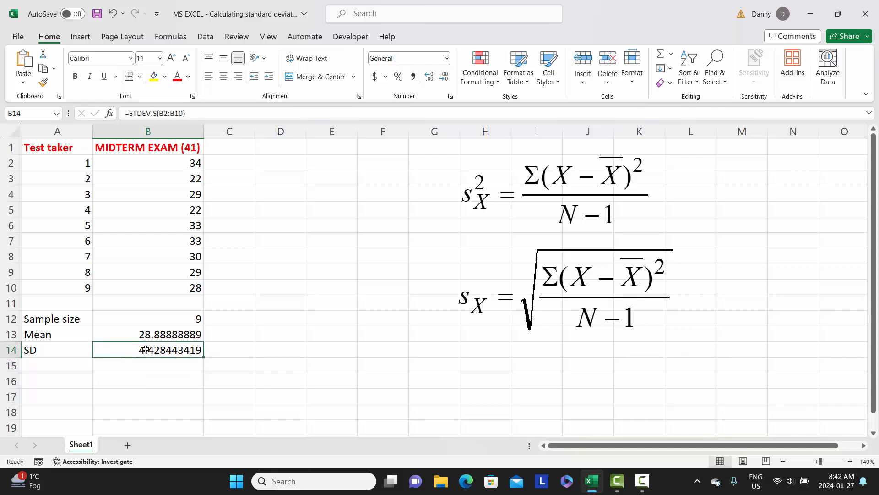